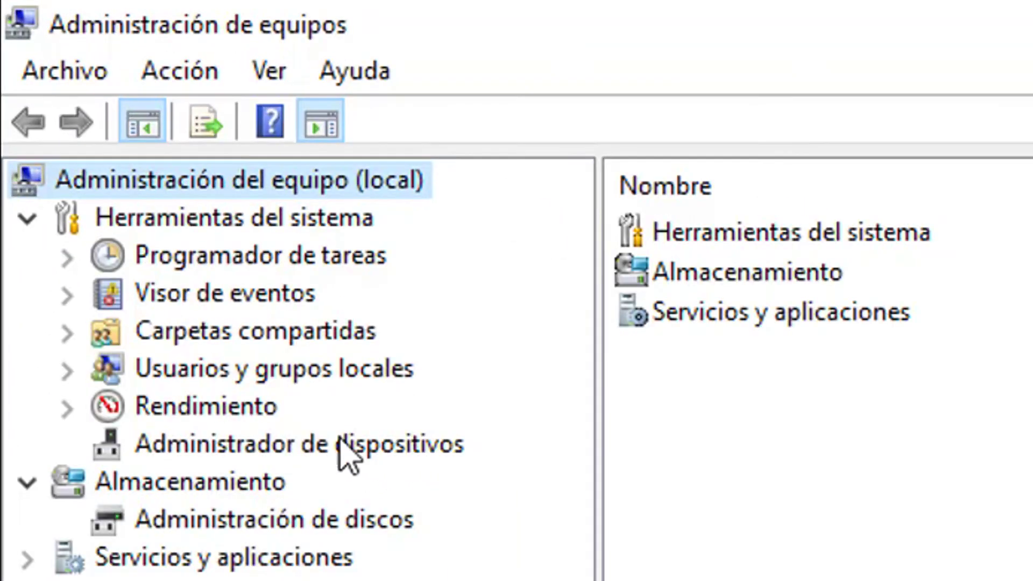
Step: Try an automatic driver update for the AMD Radeon(TM) R5 Graphics adapter in the Device Manager, and leave the update wizard
click(404, 444)
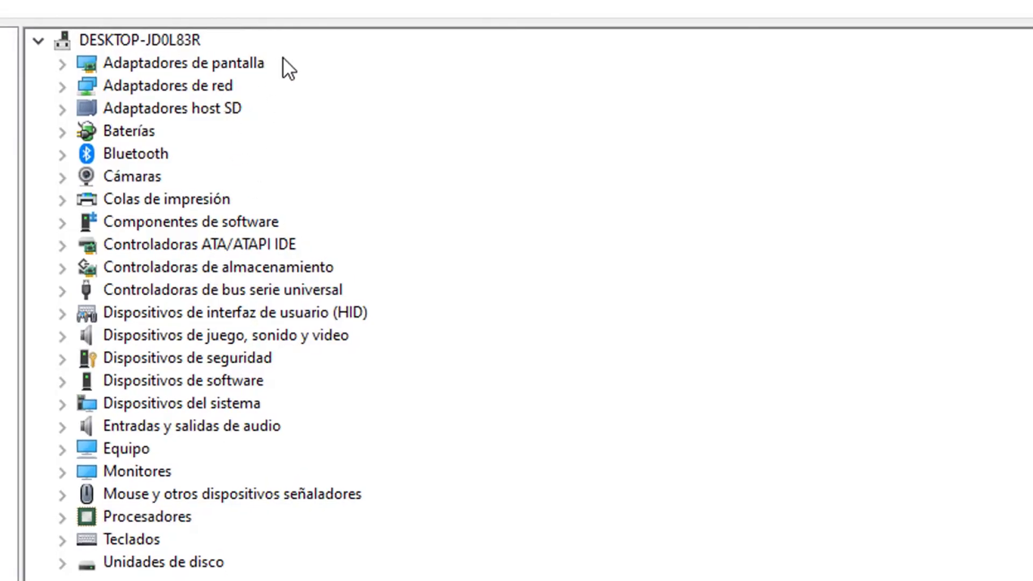
click(66, 63)
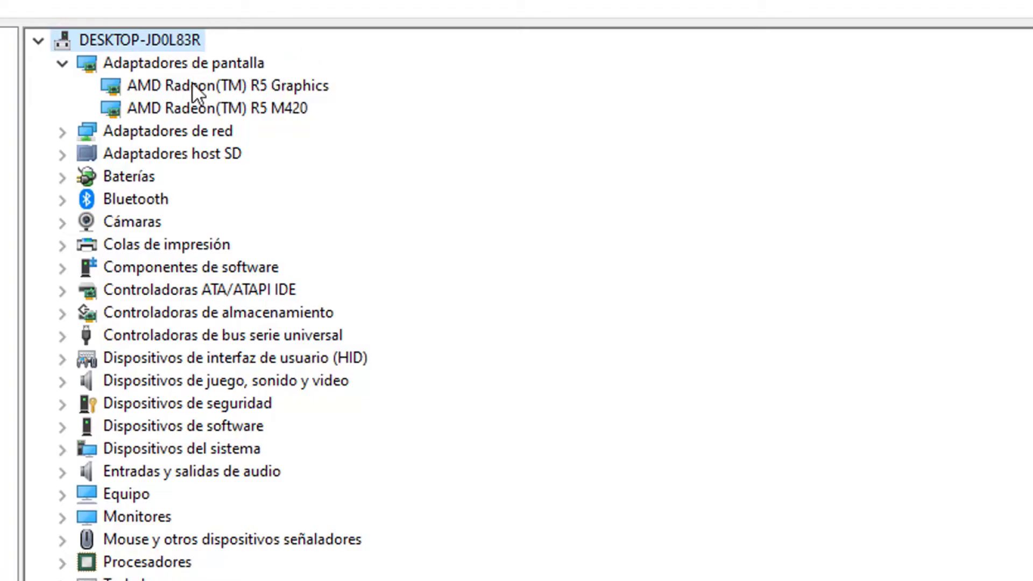
click(249, 85)
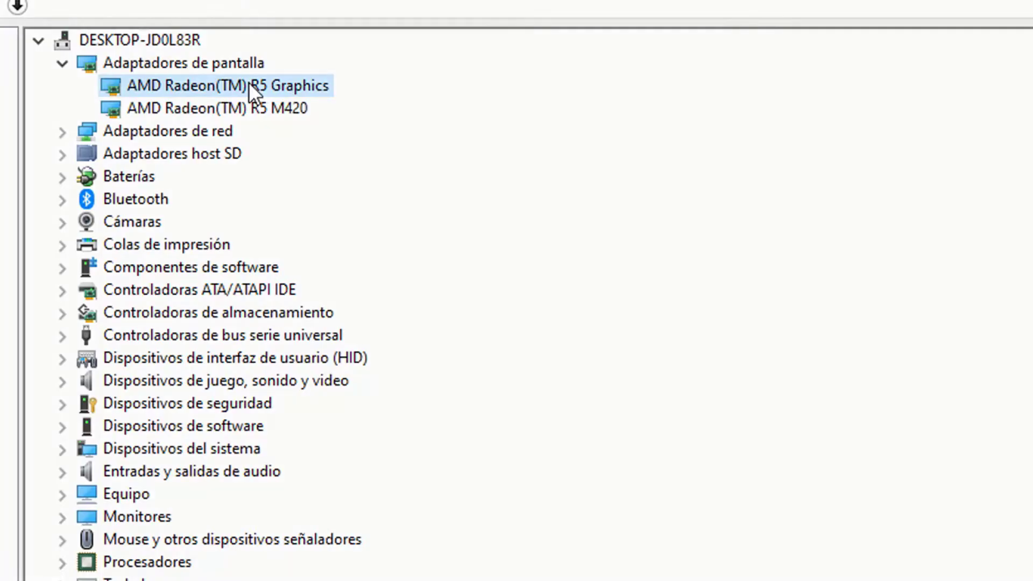
right_click(248, 83)
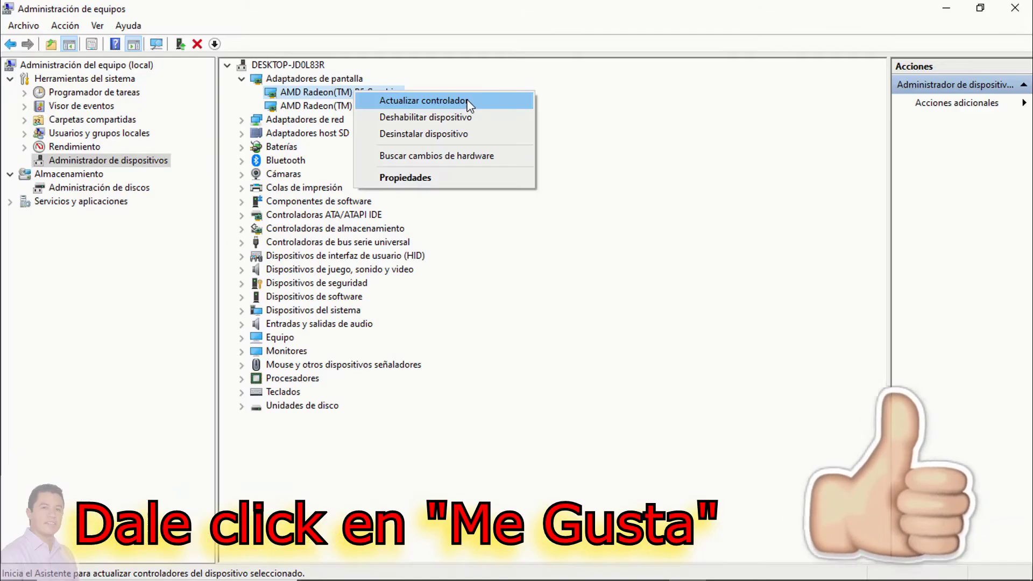
click(468, 101)
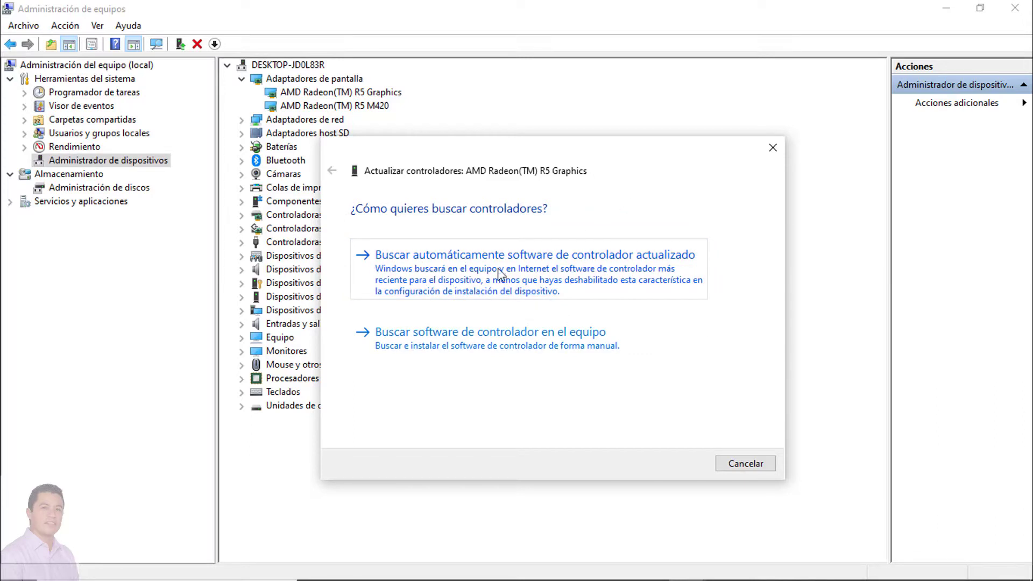
click(534, 266)
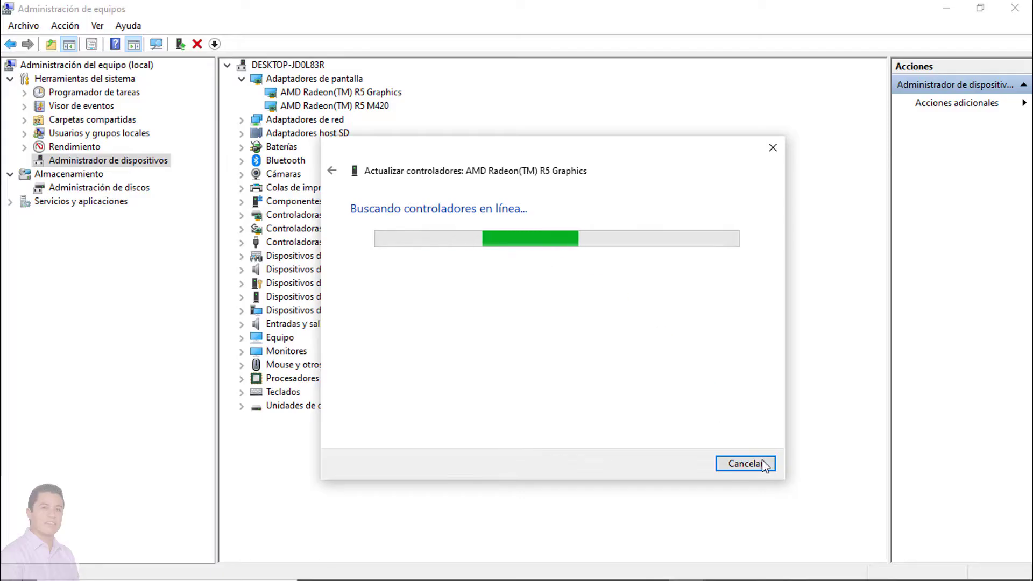
click(745, 464)
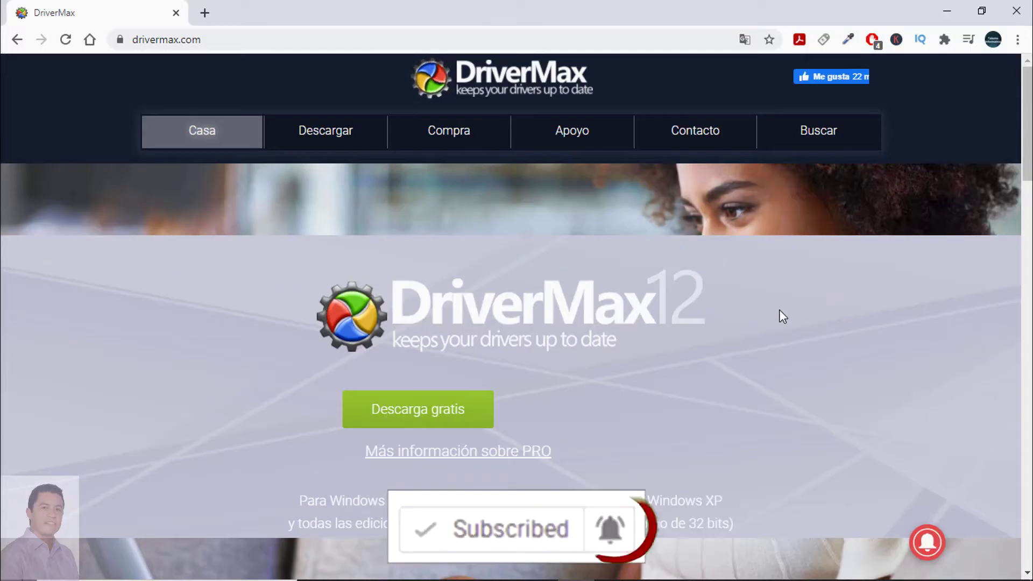
Step: Look through the DriverMax home page and bring up the free download, cancelling the save
scroll(1030, 148, down, 1)
scroll(1029, 148, down, 8)
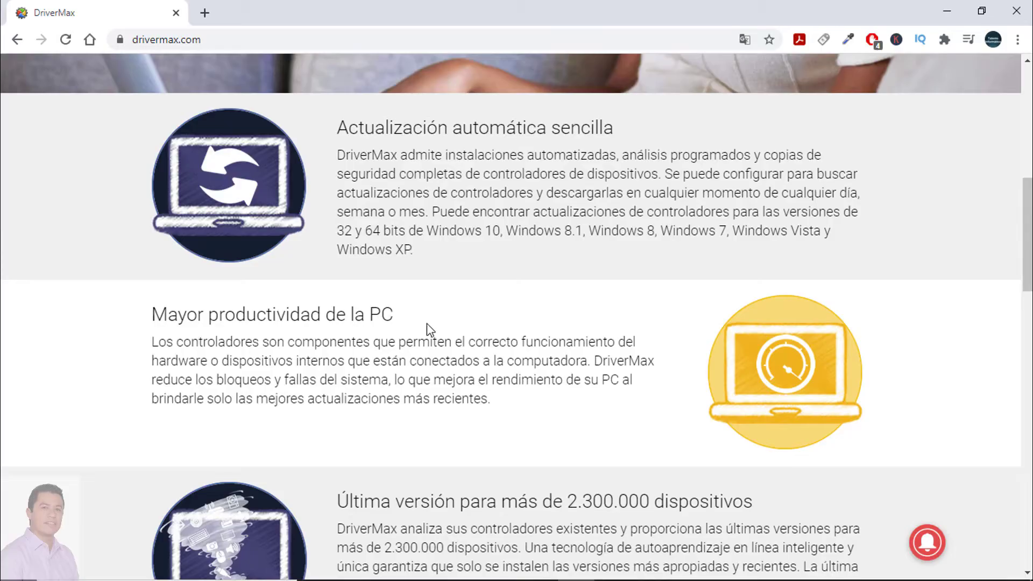
click(1029, 86)
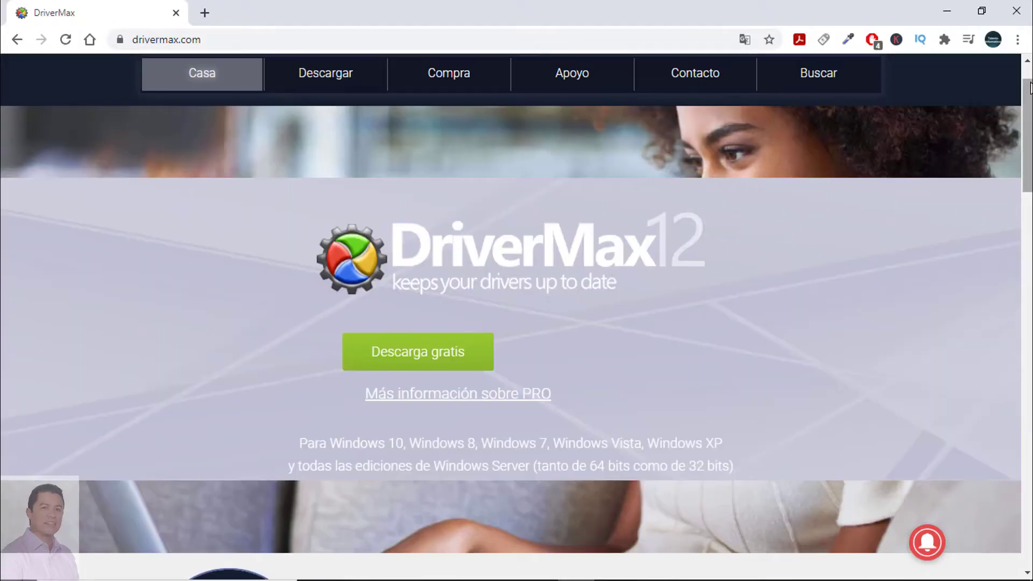
click(412, 357)
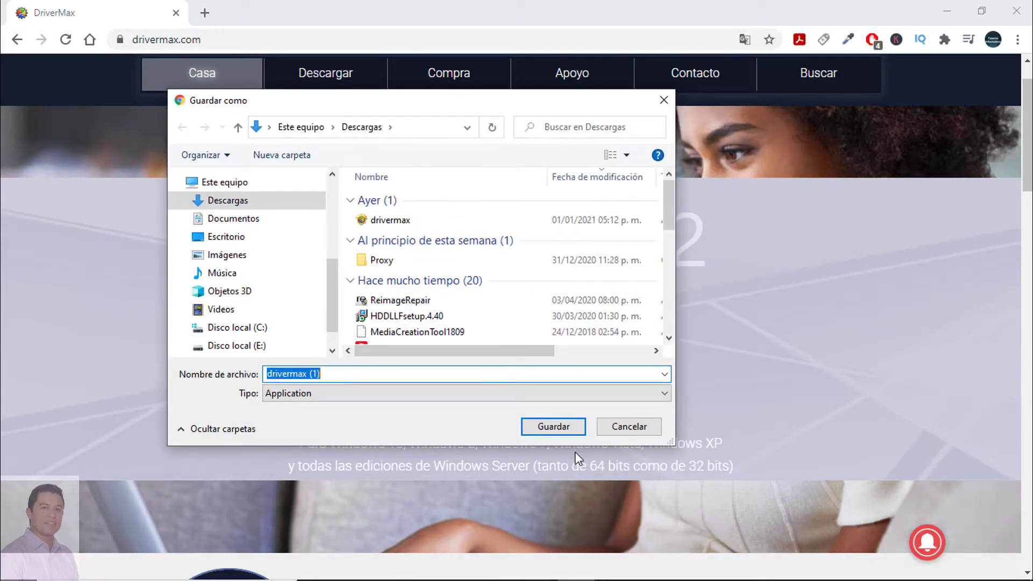
click(650, 428)
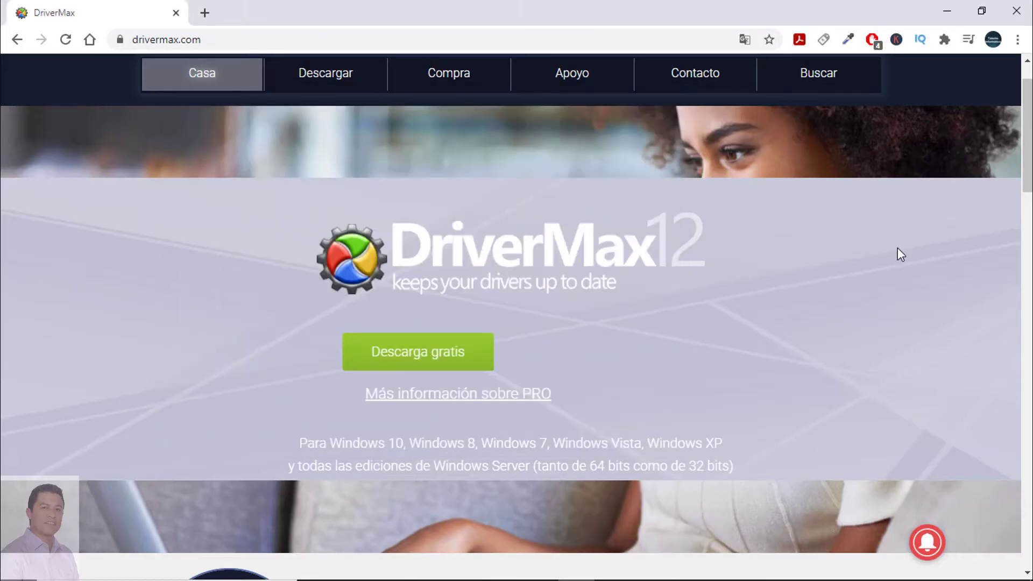
Step: Minimize the browser and run the drivermax installer from the desktop, allowing it through the security warning
click(948, 12)
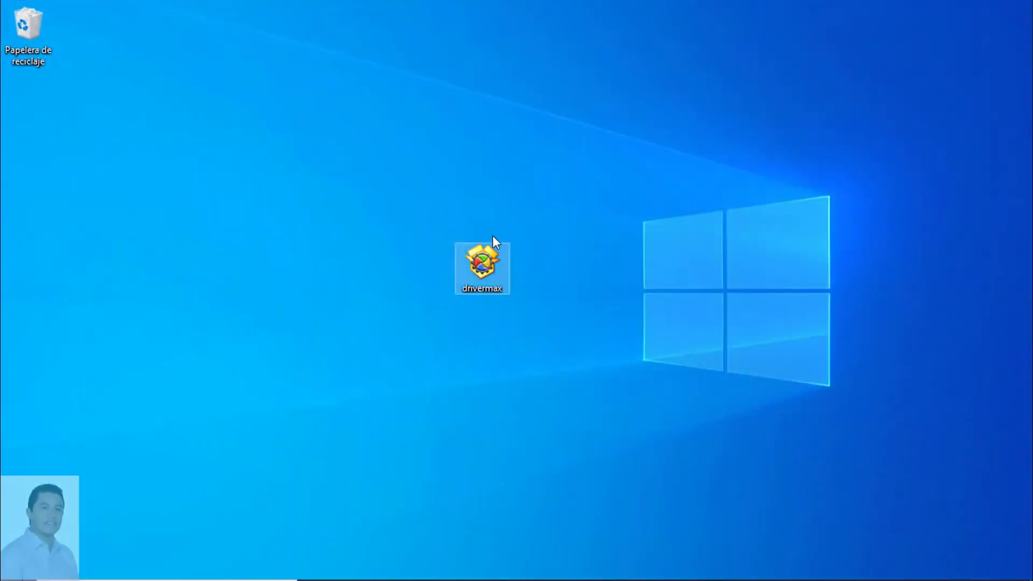
double_click(481, 264)
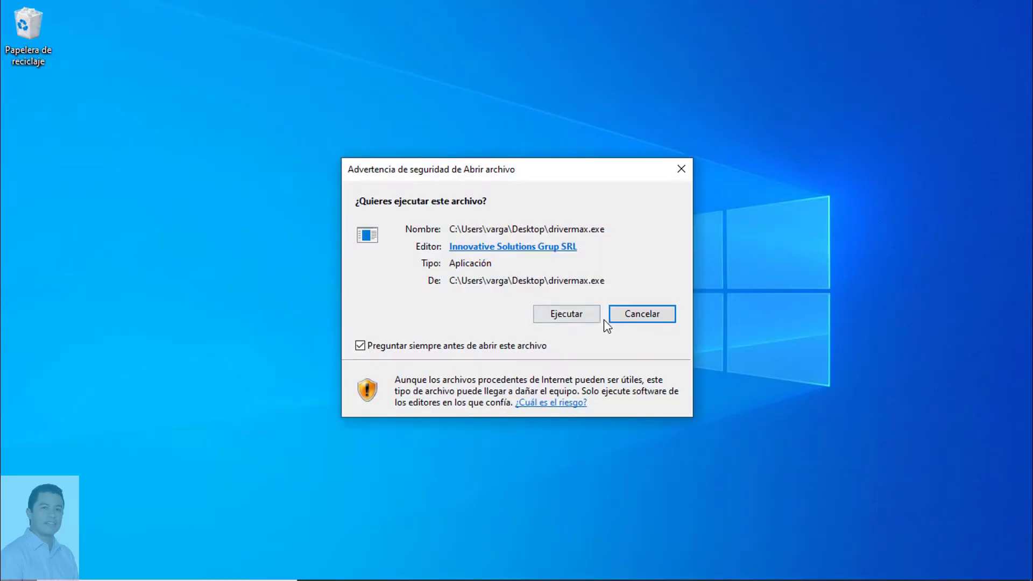
click(574, 317)
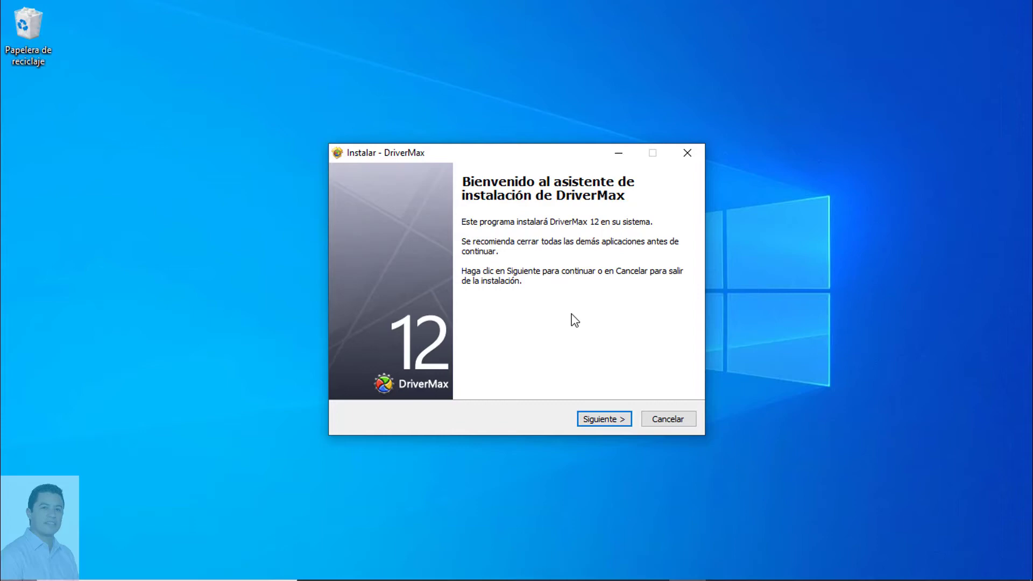
Step: Install DriverMax, accepting the license agreement, the existing default destination folder and the creation of a desktop icon
click(616, 420)
click(414, 373)
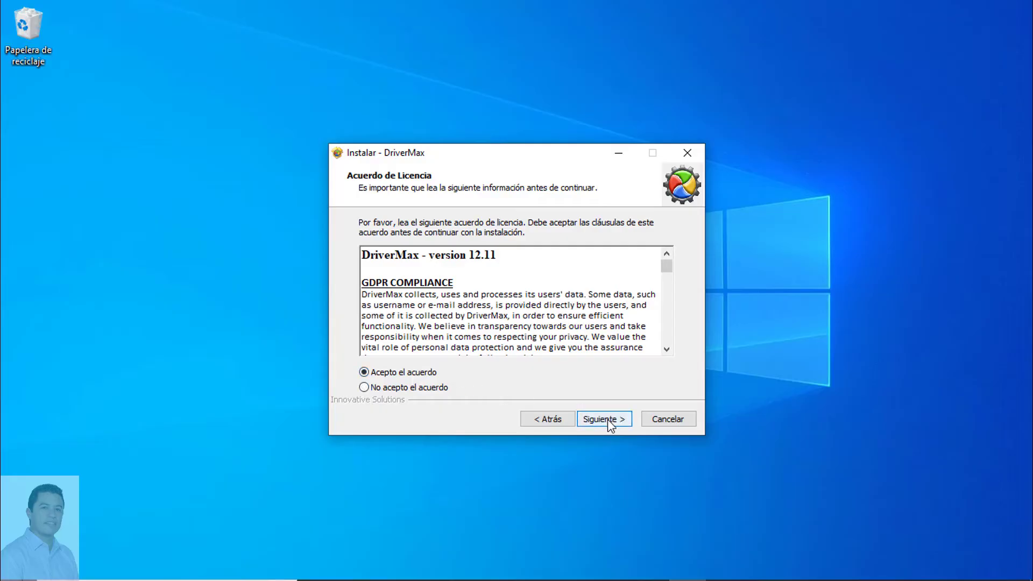
click(608, 419)
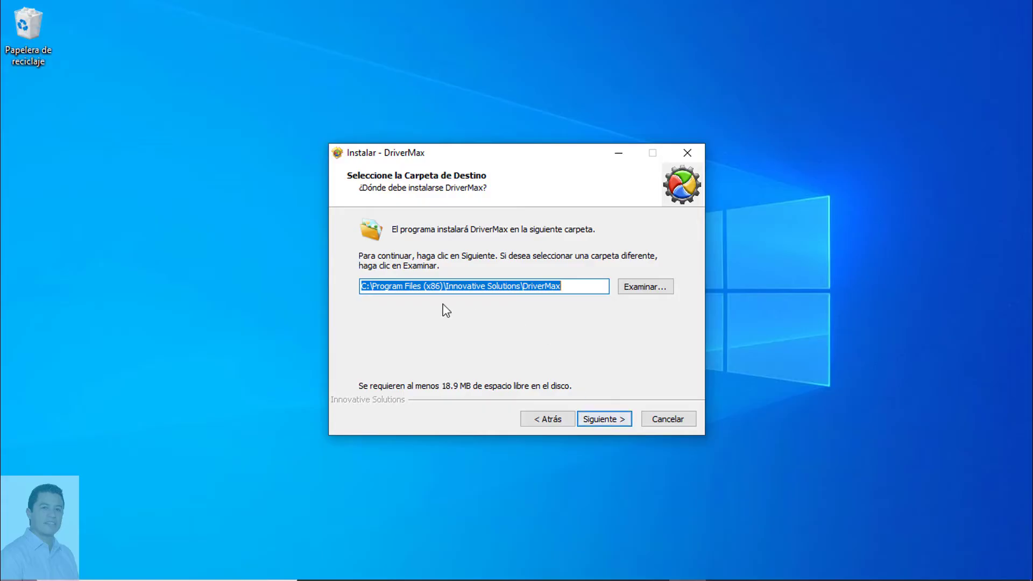
click(613, 418)
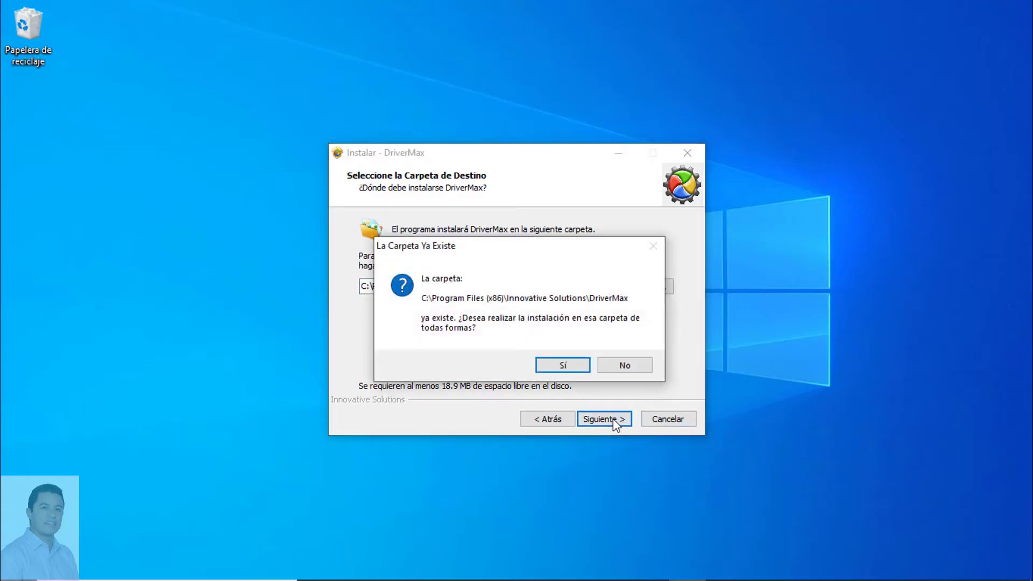
click(549, 366)
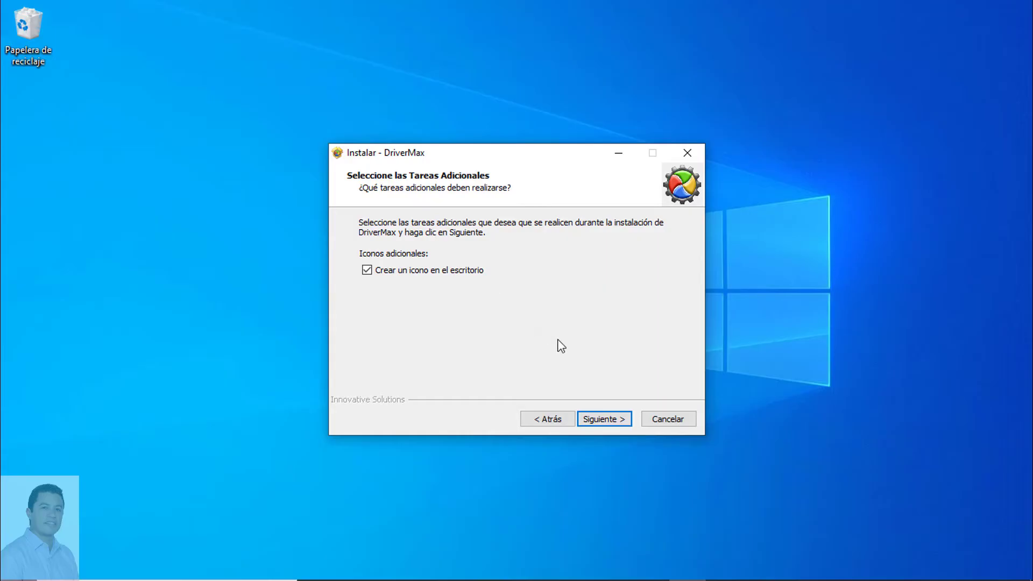
click(623, 419)
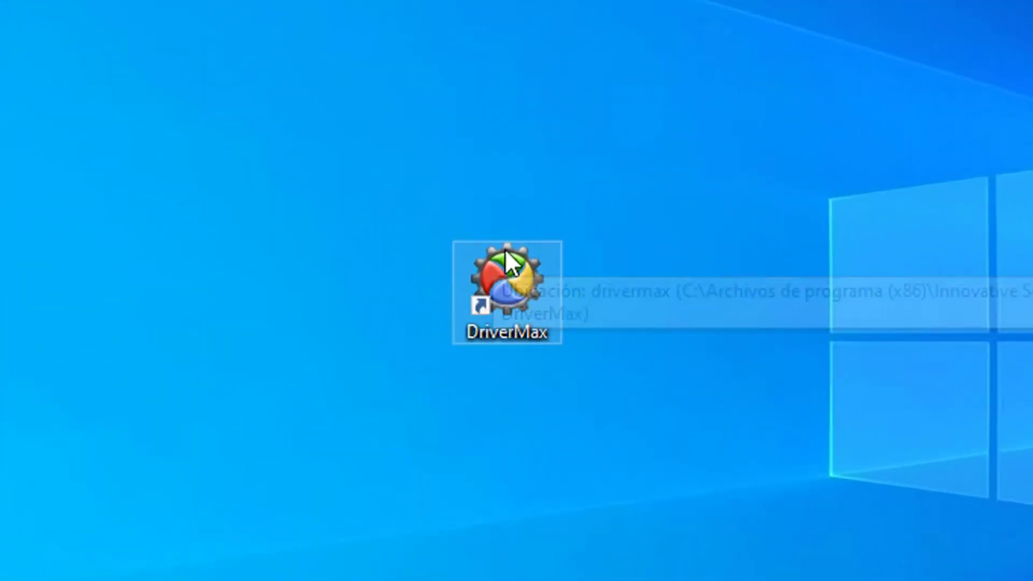
Step: Launch DriverMax from the desktop and analyze the computer's drivers
double_click(508, 287)
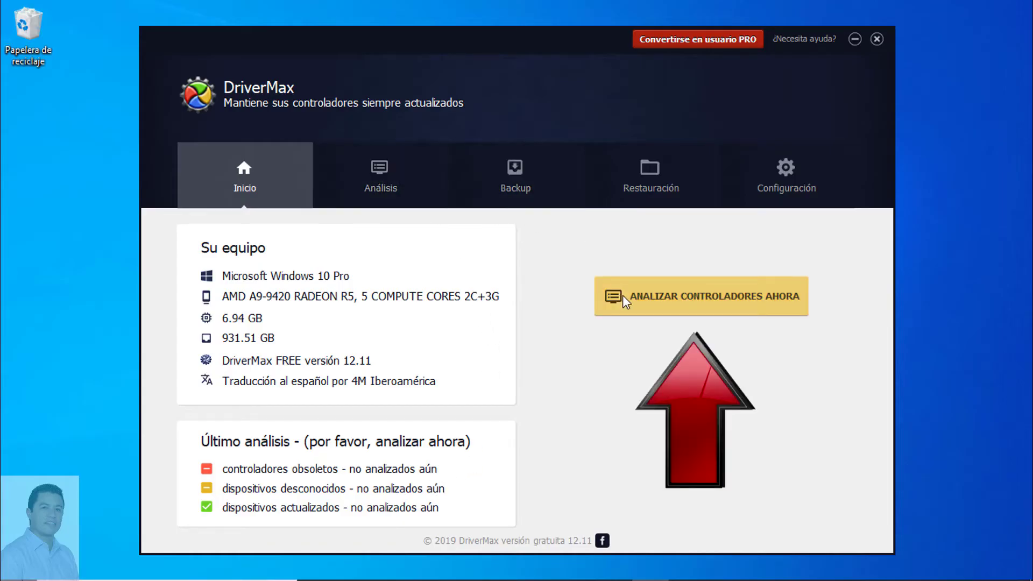
click(717, 295)
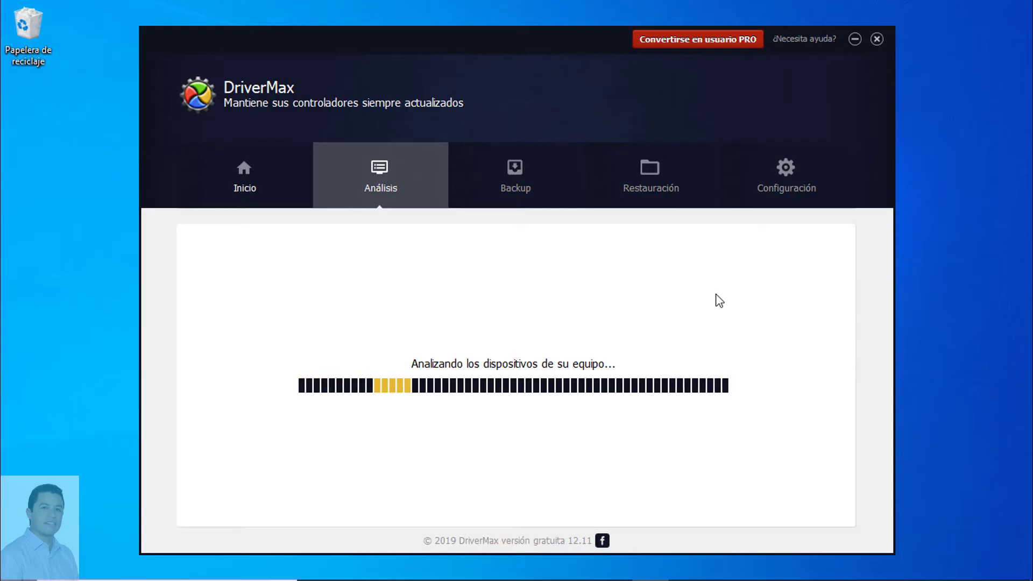
mouse_move(458, 259)
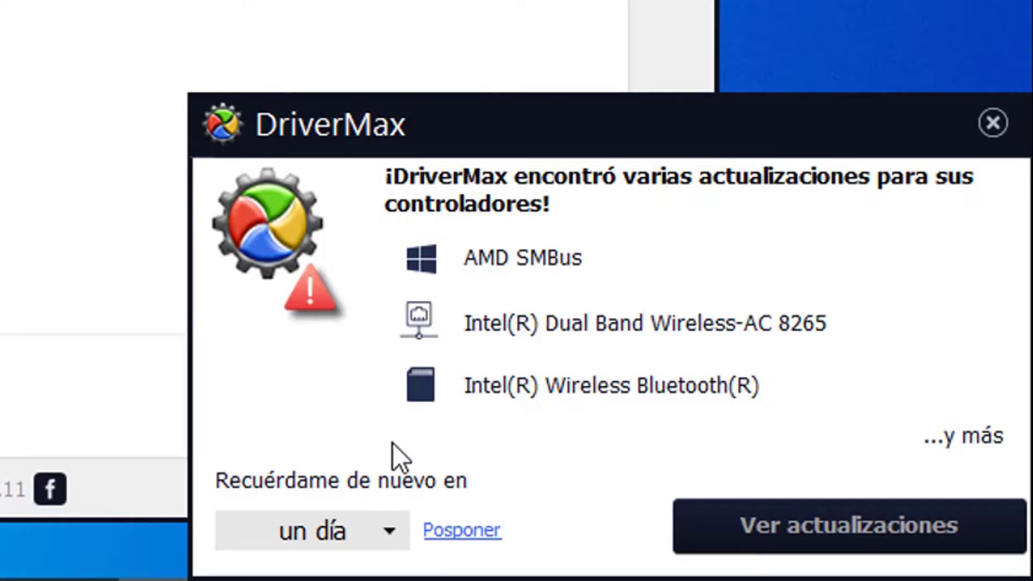
Step: View the reminder intervals offered in the update notification and dismiss the notification
click(376, 534)
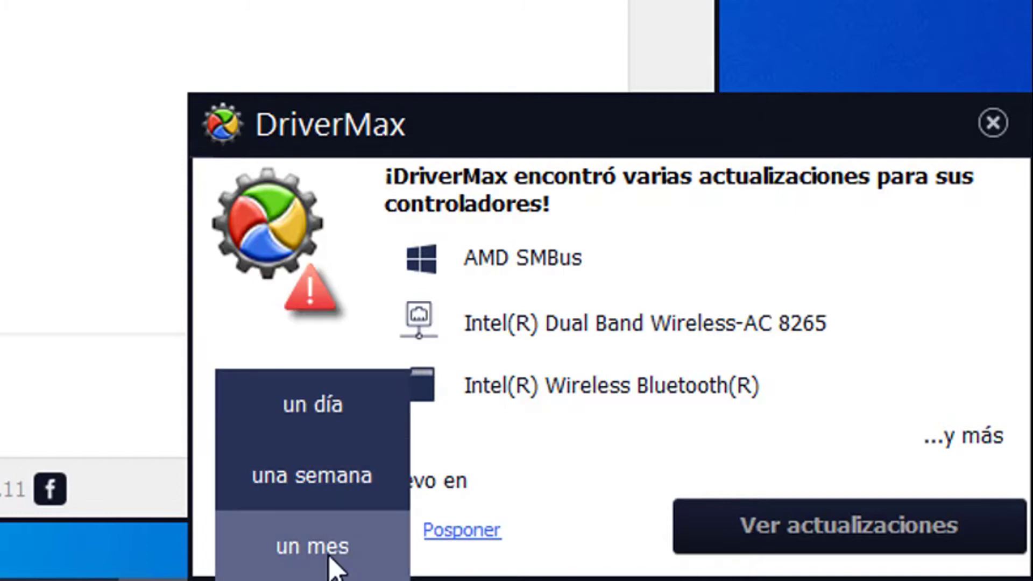
click(773, 132)
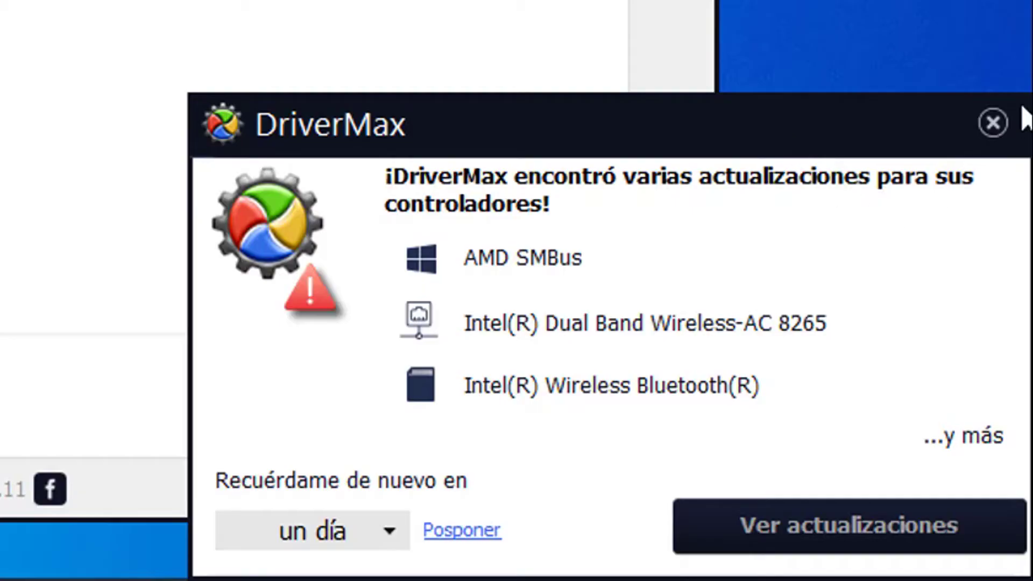
click(995, 129)
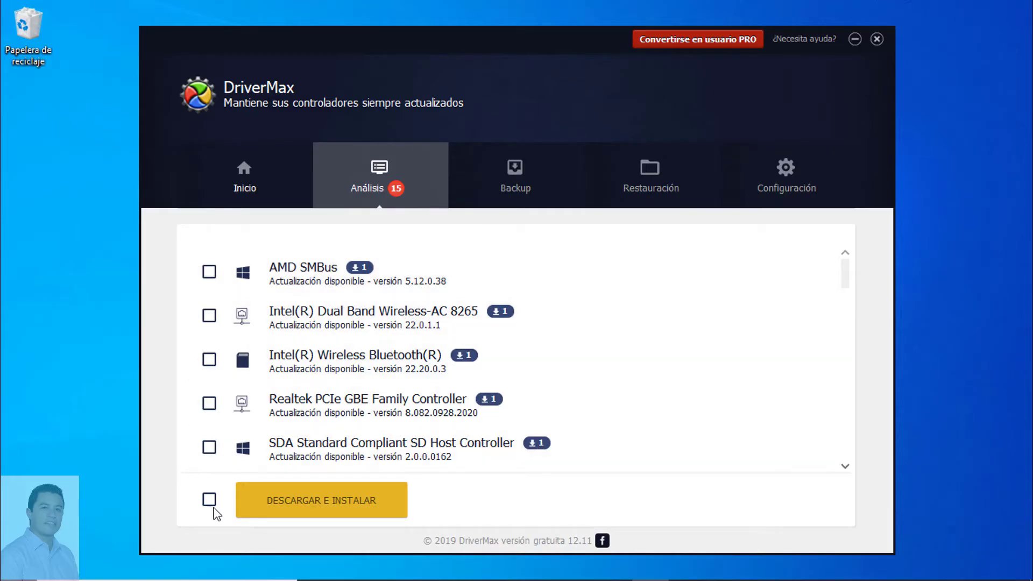
Step: Try to select all outdated drivers at once, and dismiss the PRO promotion
click(211, 500)
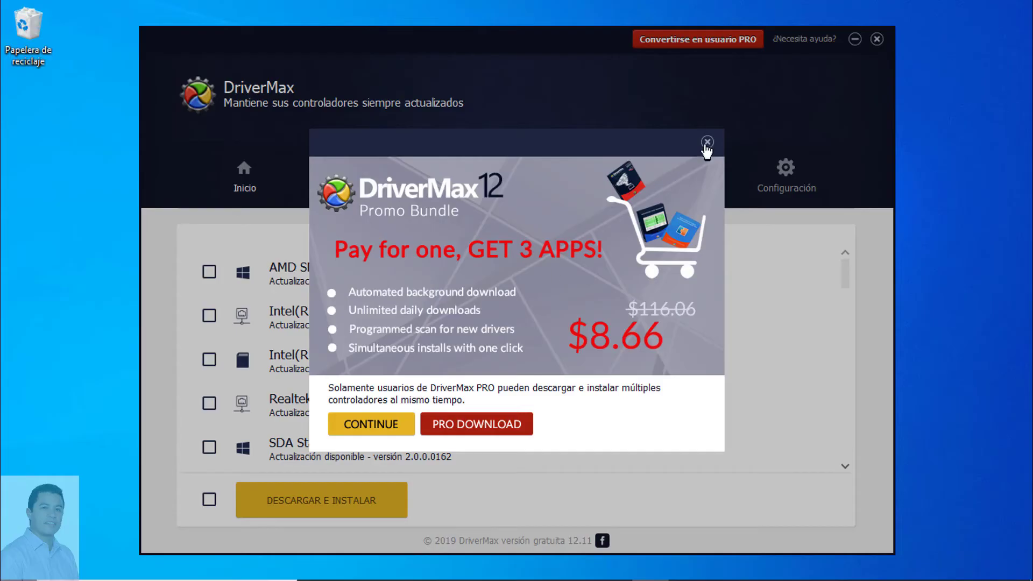
click(707, 142)
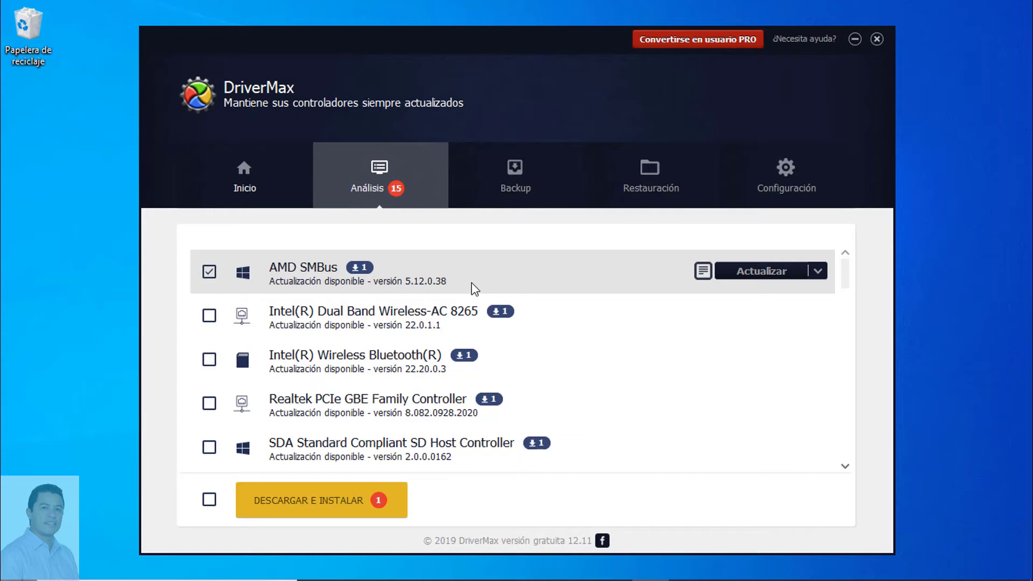
Step: Update the AMD SMBus driver with the license agreement accepted and a restore point created, and acknowledge the completion notice
click(767, 272)
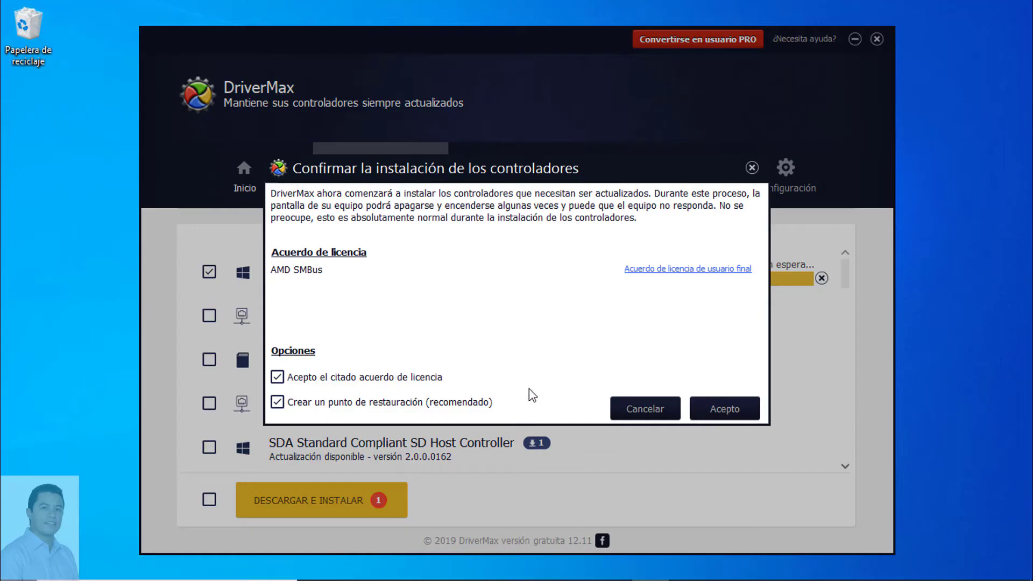
click(727, 408)
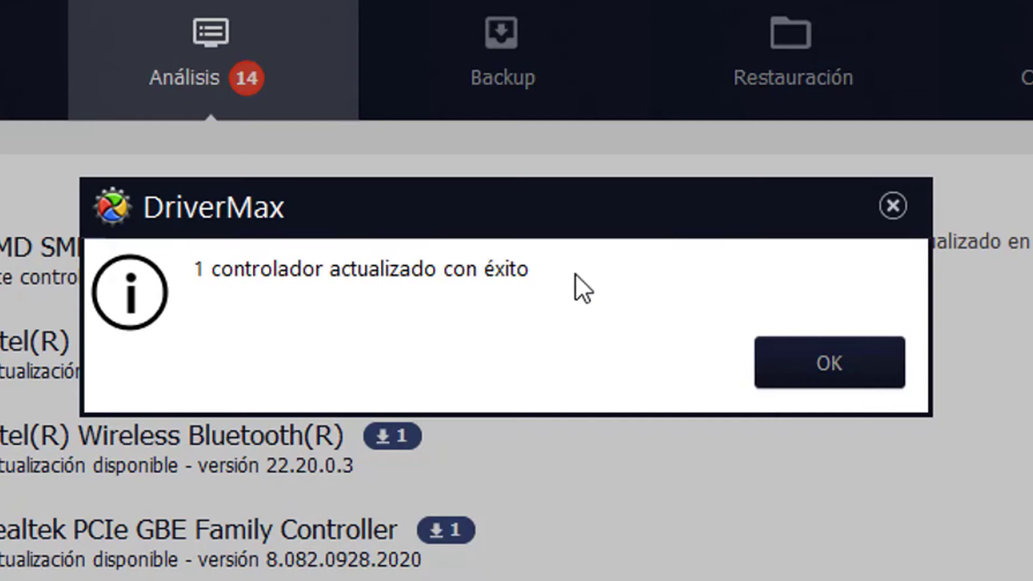
click(806, 365)
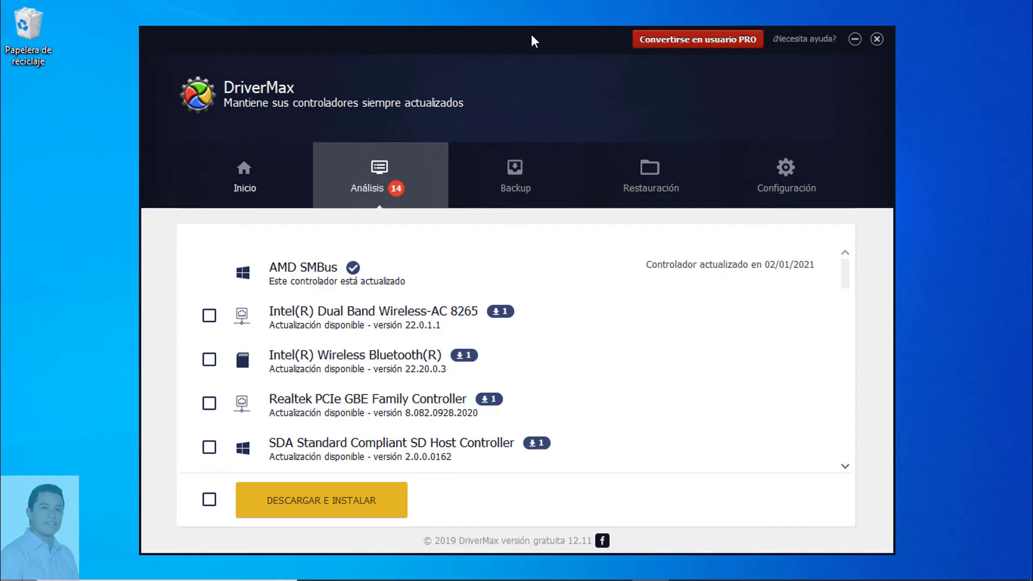
Step: Create a driver backup file that includes all the listed drivers
click(526, 179)
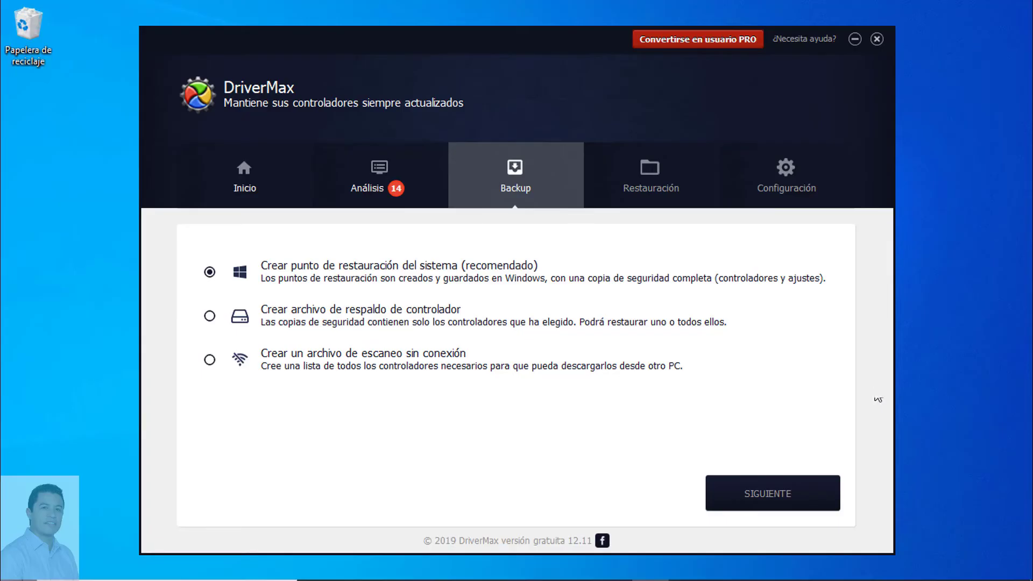
click(316, 318)
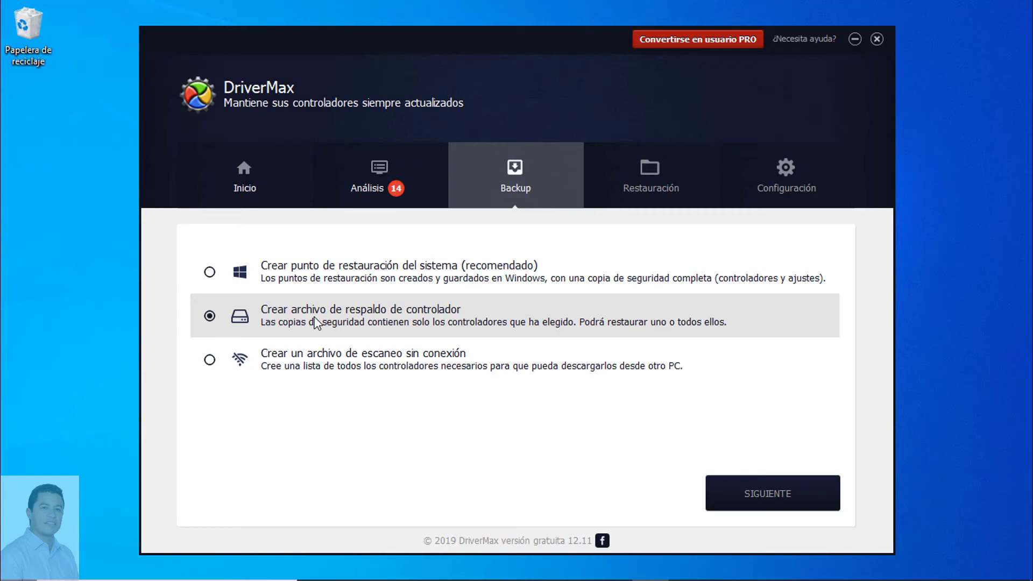
click(785, 503)
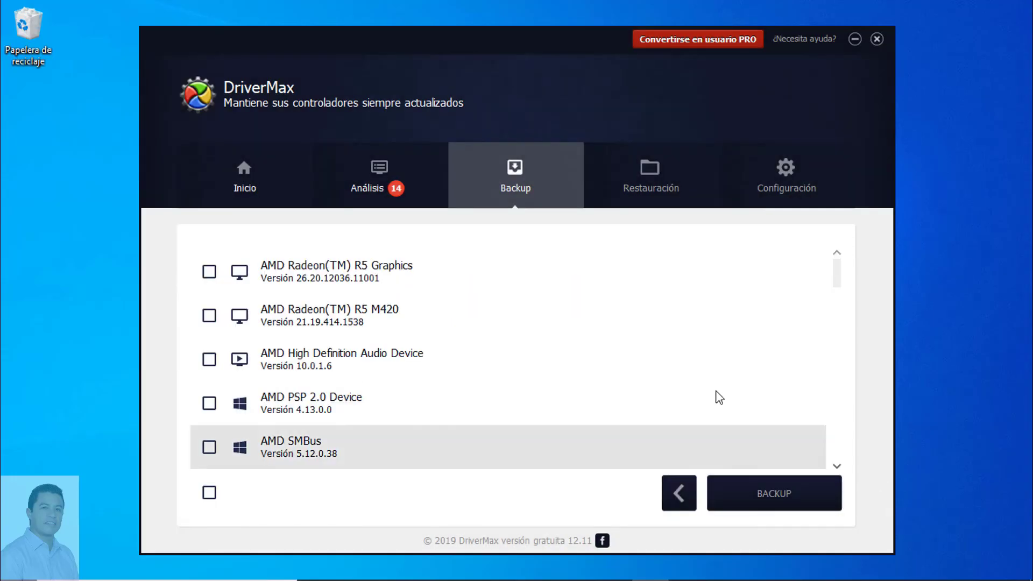
click(209, 494)
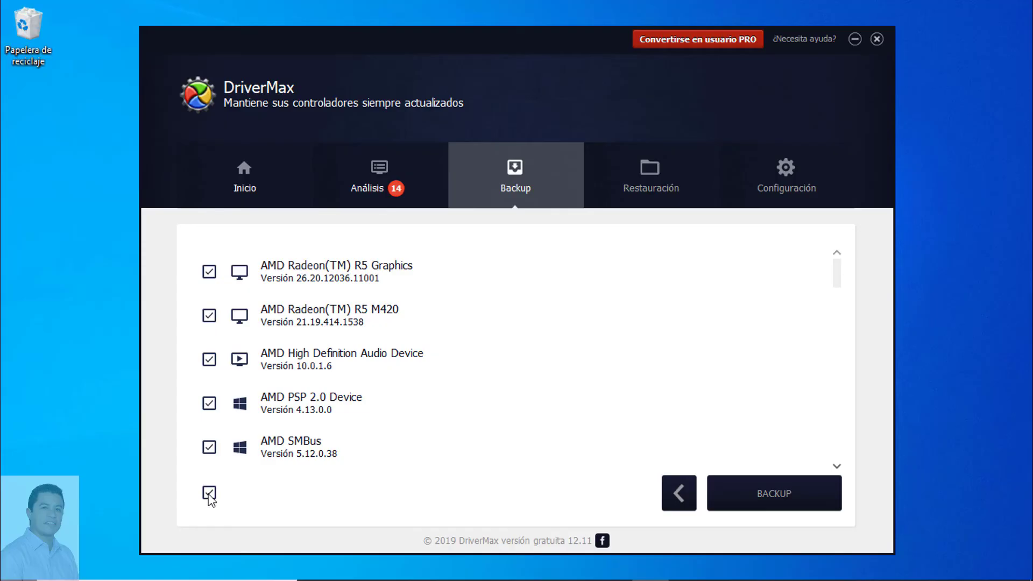
click(783, 495)
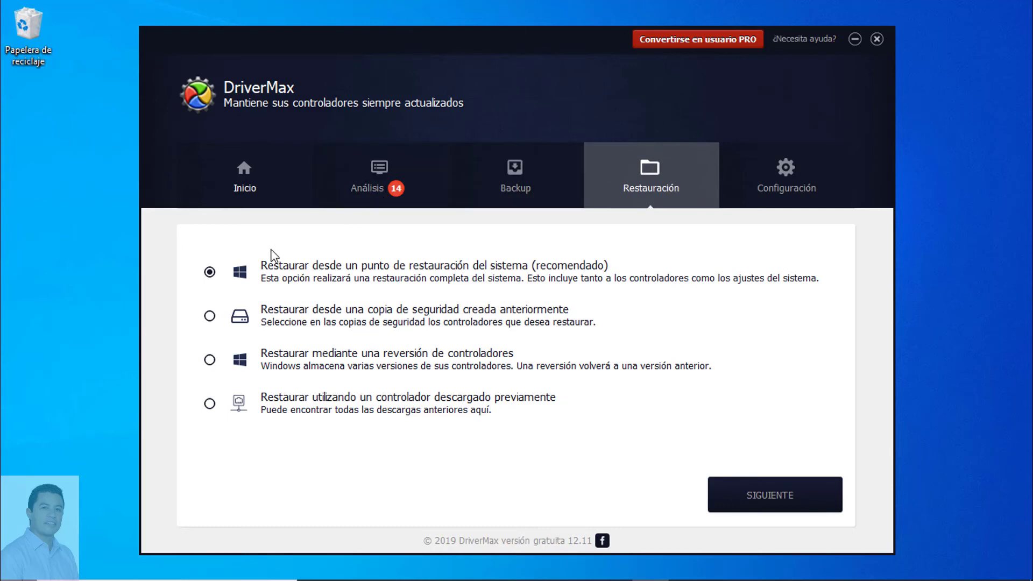
Step: View the previously created backups available for restoration and the dialog for loading an archive from another folder, then cancel it
click(322, 317)
click(775, 495)
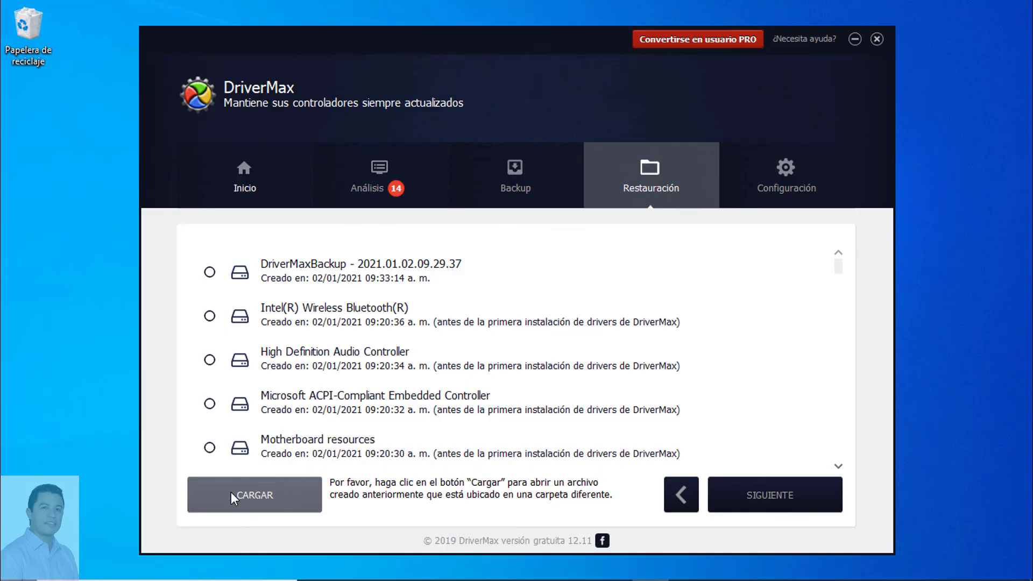
click(267, 495)
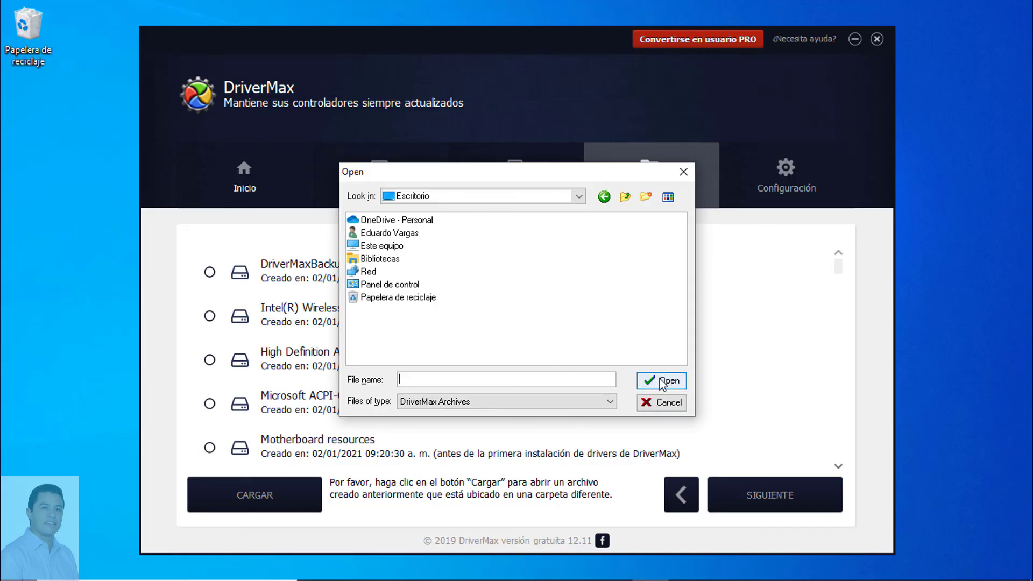
click(652, 407)
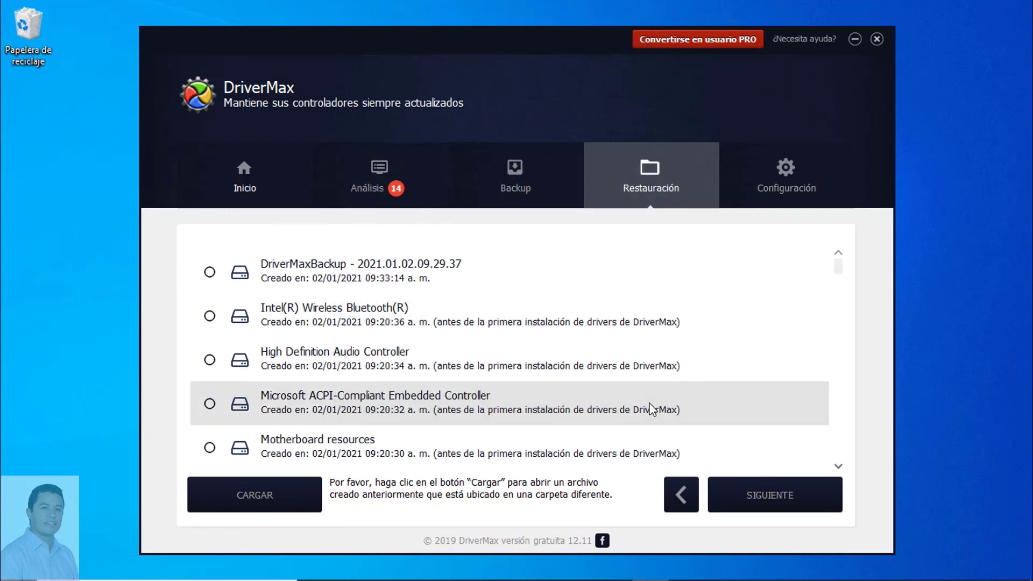